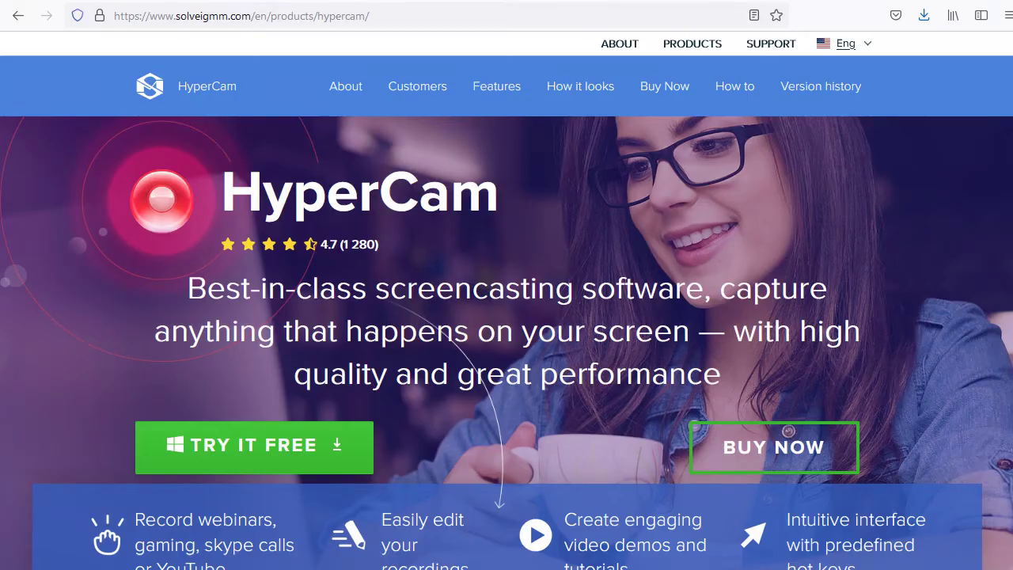
Scroll the HyperCam product page to its How it looks section, then launch HyperCam 6 Home Edition
{"action": "scroll", "coordinate": [897, 430], "scroll_direction": "down", "scroll_amount": 2}
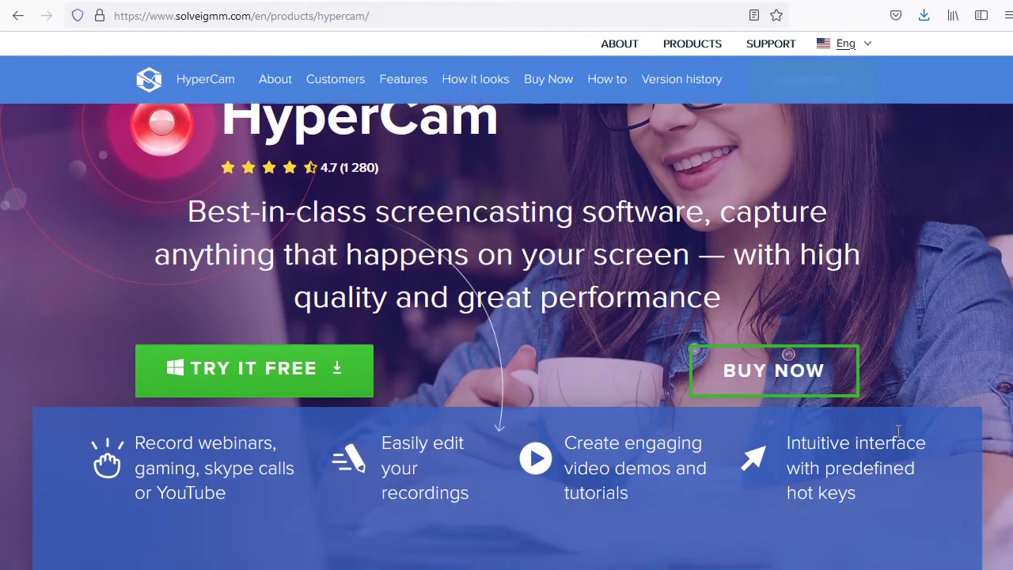
{"action": "scroll", "coordinate": [901, 438], "scroll_direction": "down", "scroll_amount": 2}
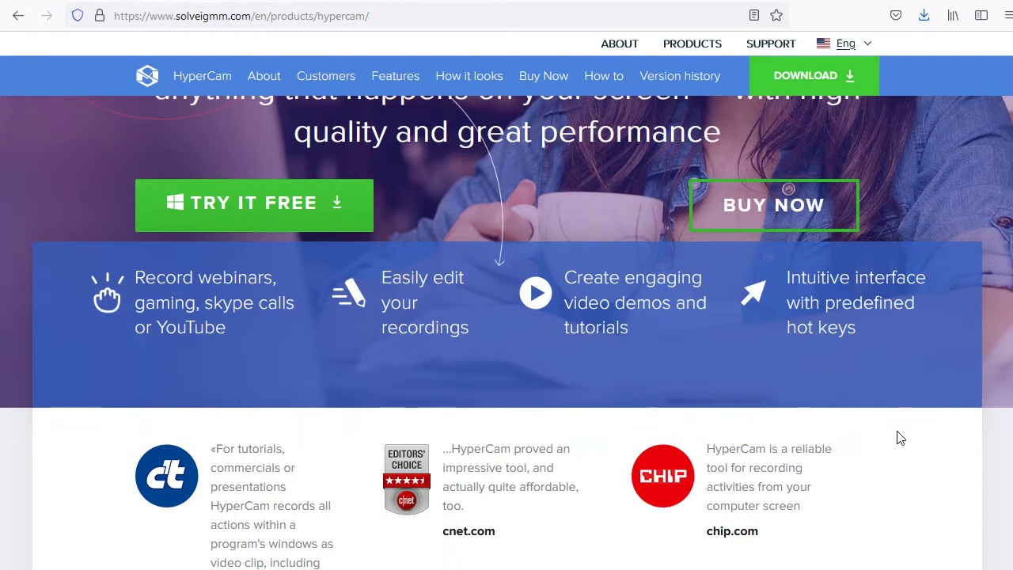
{"action": "scroll", "coordinate": [901, 438], "scroll_direction": "down", "scroll_amount": 7}
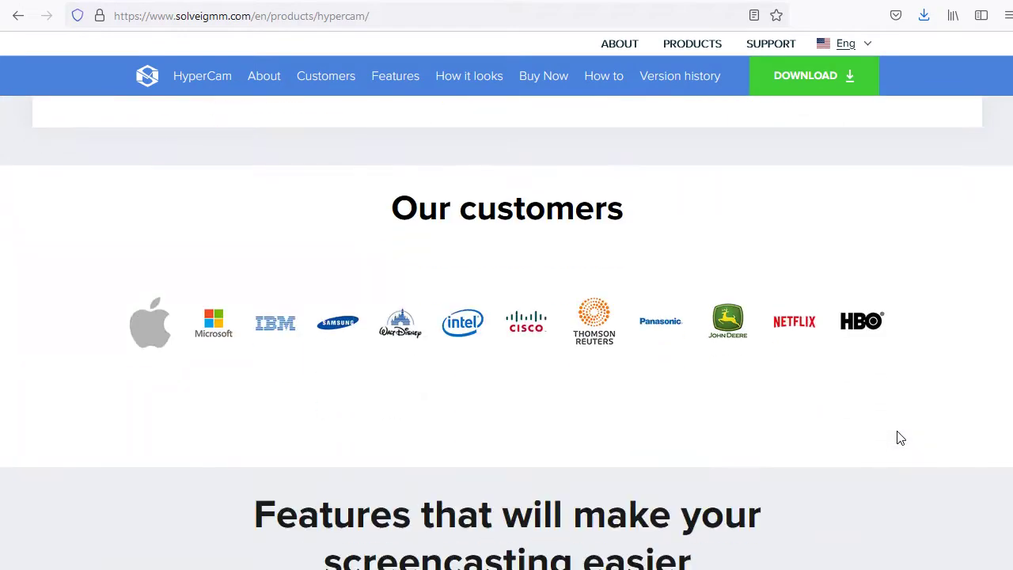
{"action": "scroll", "coordinate": [901, 438], "scroll_direction": "down", "scroll_amount": 5}
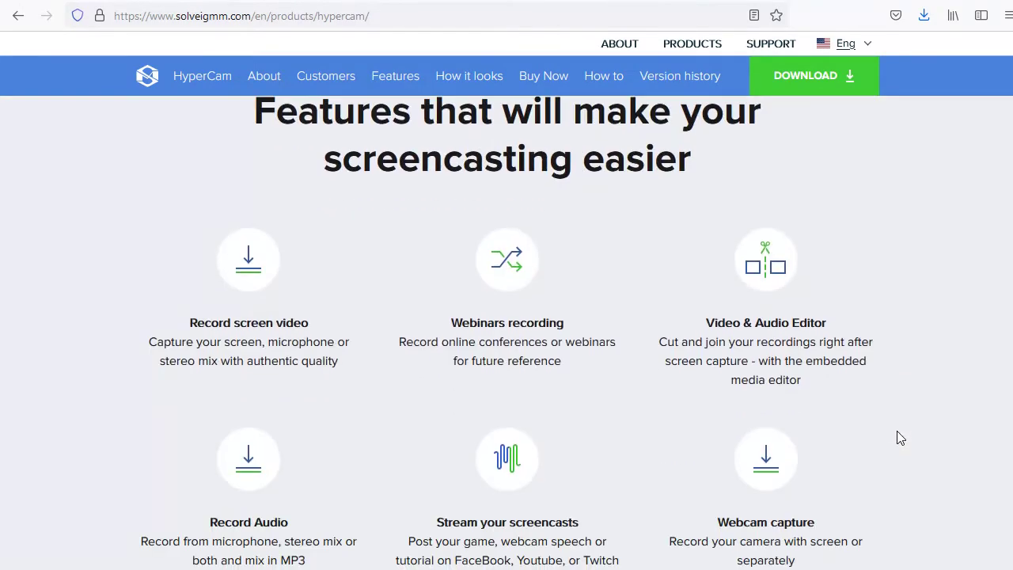
{"action": "scroll", "coordinate": [898, 433], "scroll_direction": "down", "scroll_amount": 5}
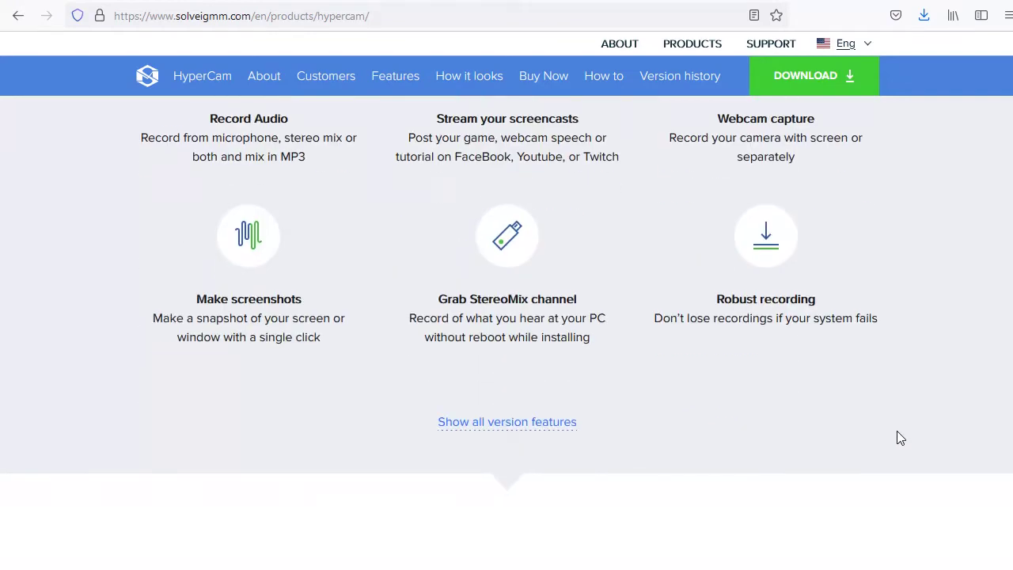
{"action": "scroll", "coordinate": [898, 432], "scroll_direction": "down", "scroll_amount": 3}
{"action": "scroll", "coordinate": [900, 438], "scroll_direction": "down", "scroll_amount": 3}
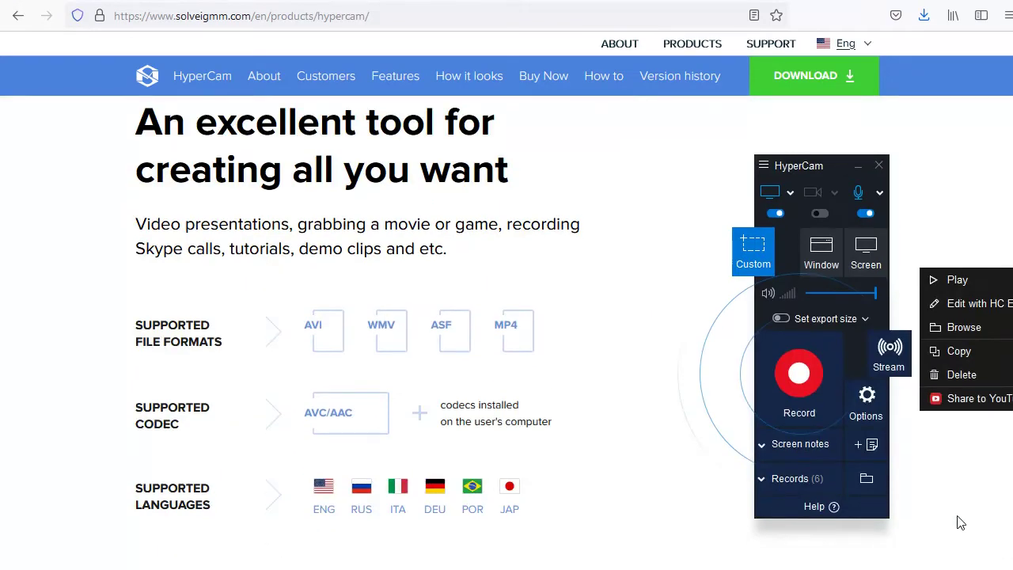
{"action": "scroll", "coordinate": [960, 522], "scroll_direction": "down", "scroll_amount": 12}
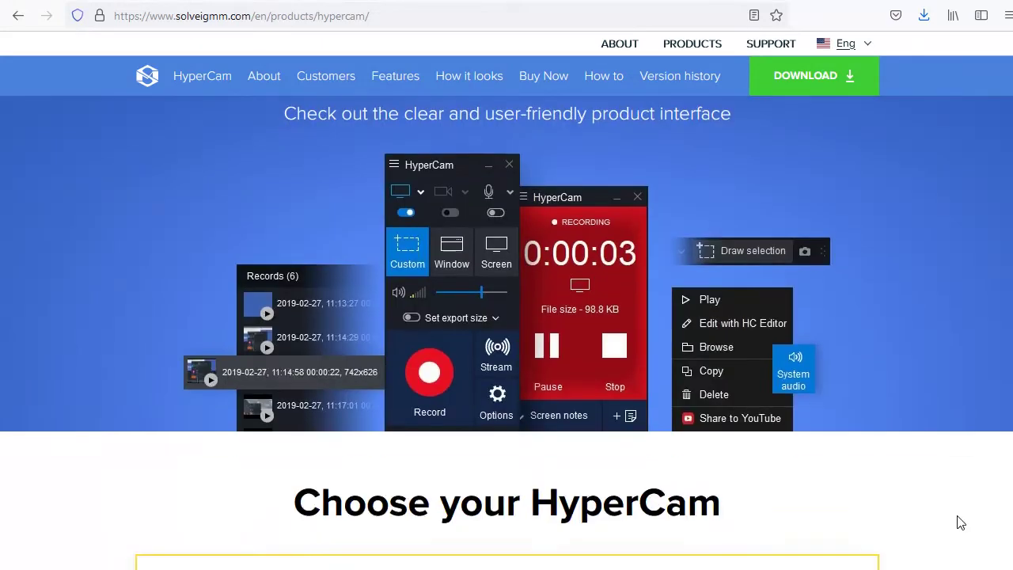
{"action": "scroll", "coordinate": [960, 523], "scroll_direction": "up", "scroll_amount": 1}
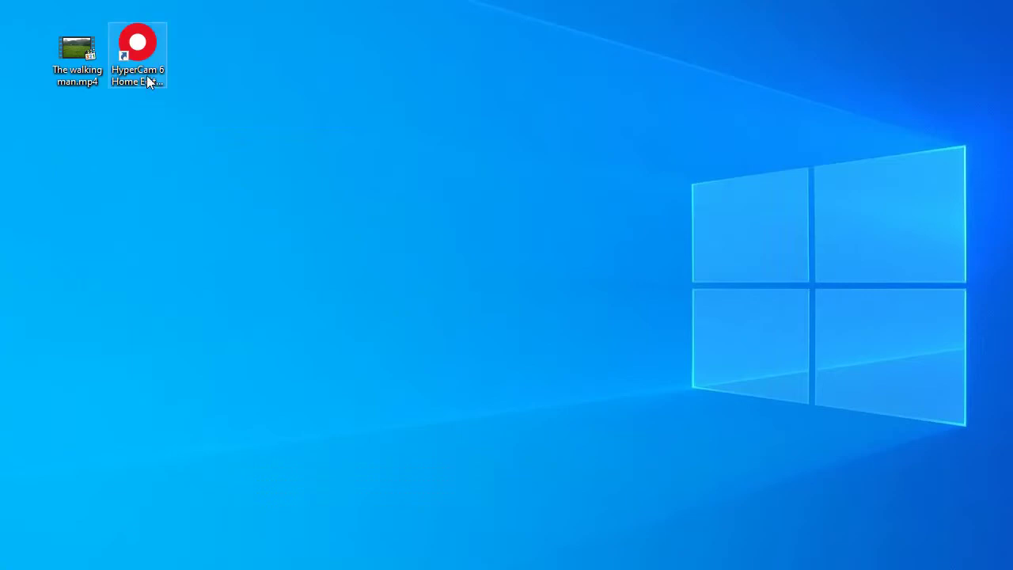
{"action": "left_click", "coordinate": [137, 49]}
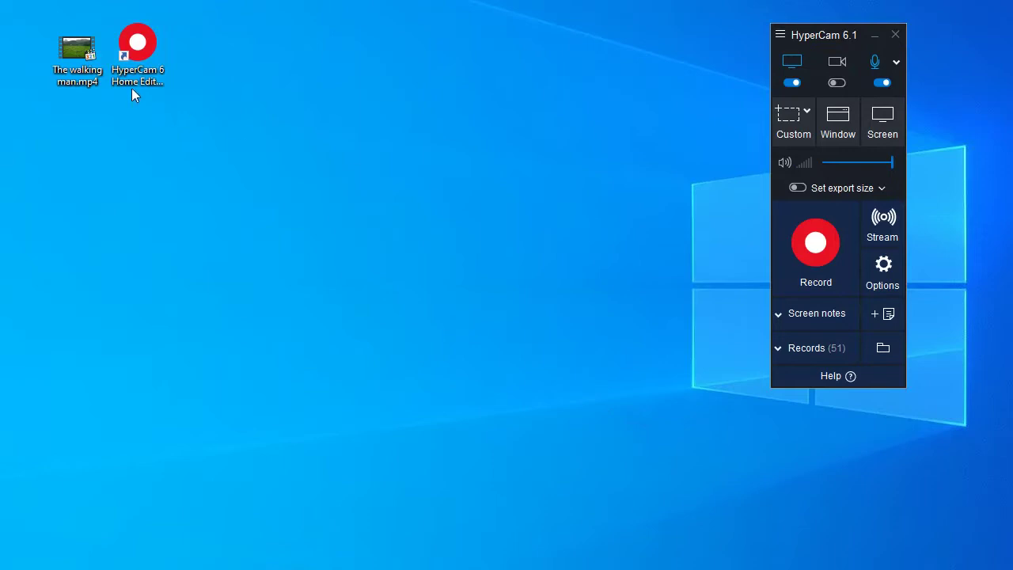
Open The walking man.mp4 and start recording a custom 786 × 436 region around its picture
{"action": "double_click", "coordinate": [89, 62]}
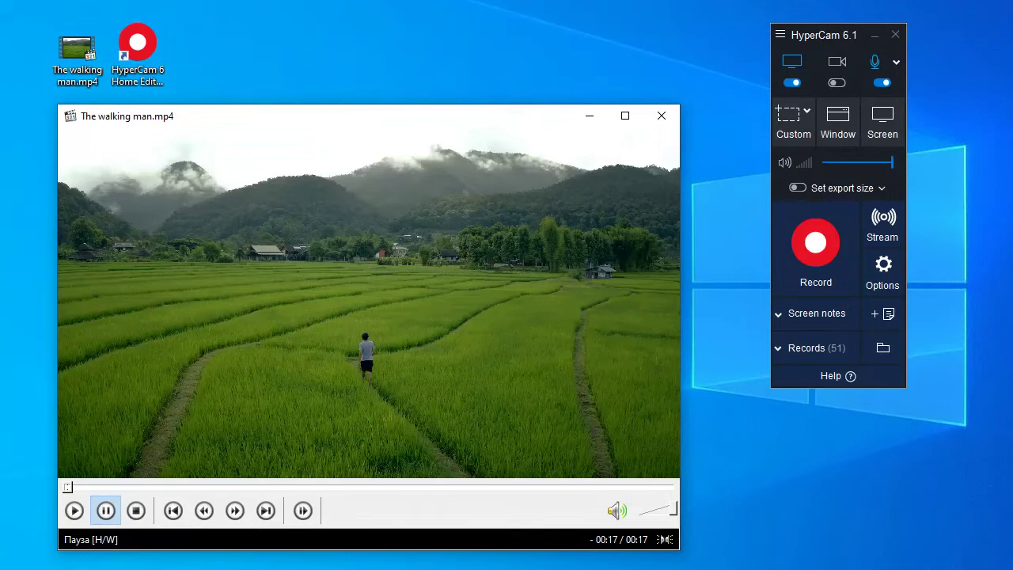
{"action": "left_click", "coordinate": [796, 127]}
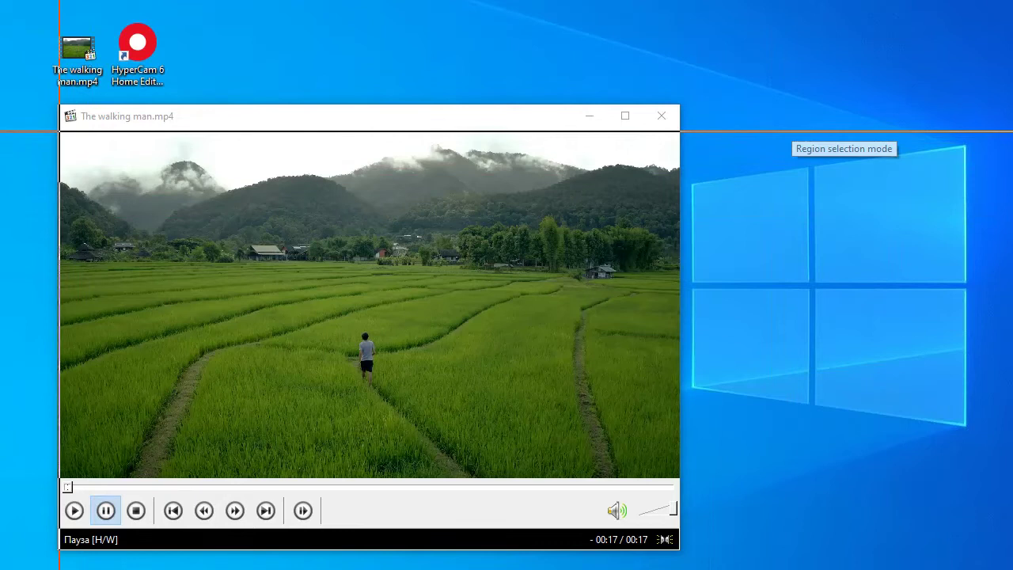
{"action": "mouse_move", "coordinate": [60, 138]}
{"action": "left_mouse_down"}
{"action": "mouse_move", "coordinate": [134, 210]}
{"action": "mouse_move", "coordinate": [506, 353]}
{"action": "mouse_move", "coordinate": [679, 442]}
{"action": "mouse_move", "coordinate": [681, 476]}
{"action": "left_mouse_up"}
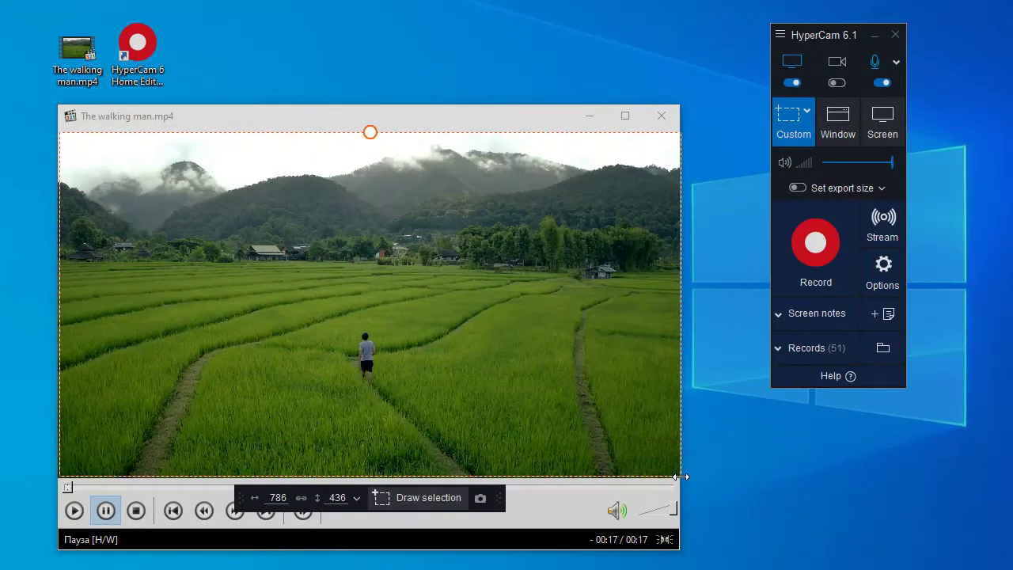
{"action": "left_click", "coordinate": [827, 280]}
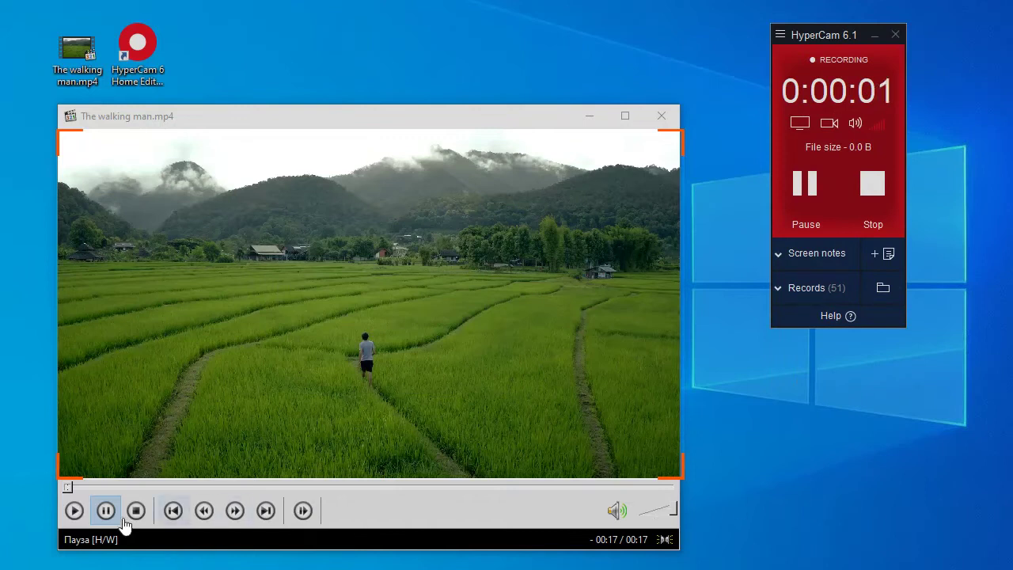
Play the walking man video to its end, then stop the recording at 0:00:21
{"action": "left_click", "coordinate": [74, 511]}
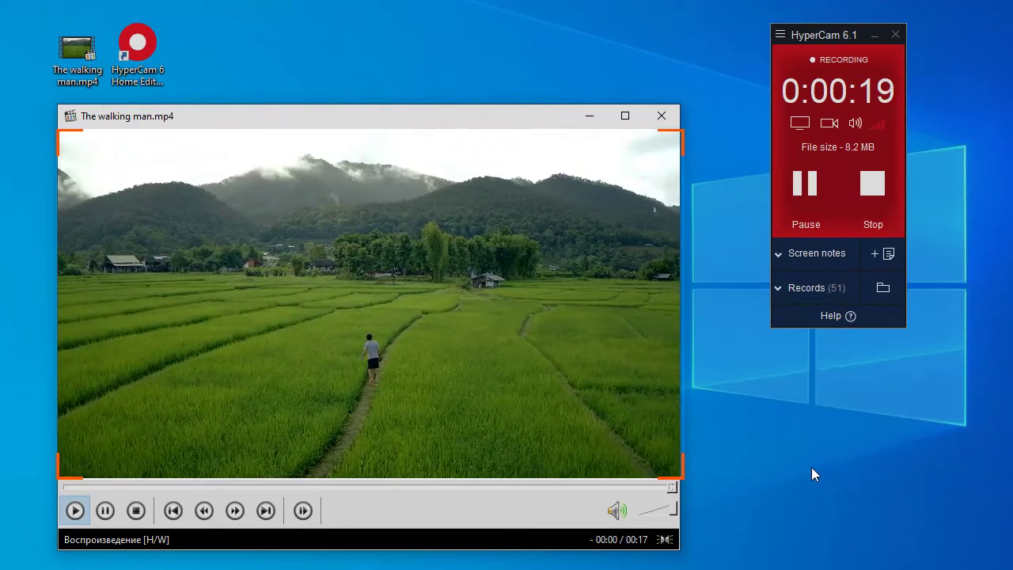
{"action": "left_click", "coordinate": [879, 192]}
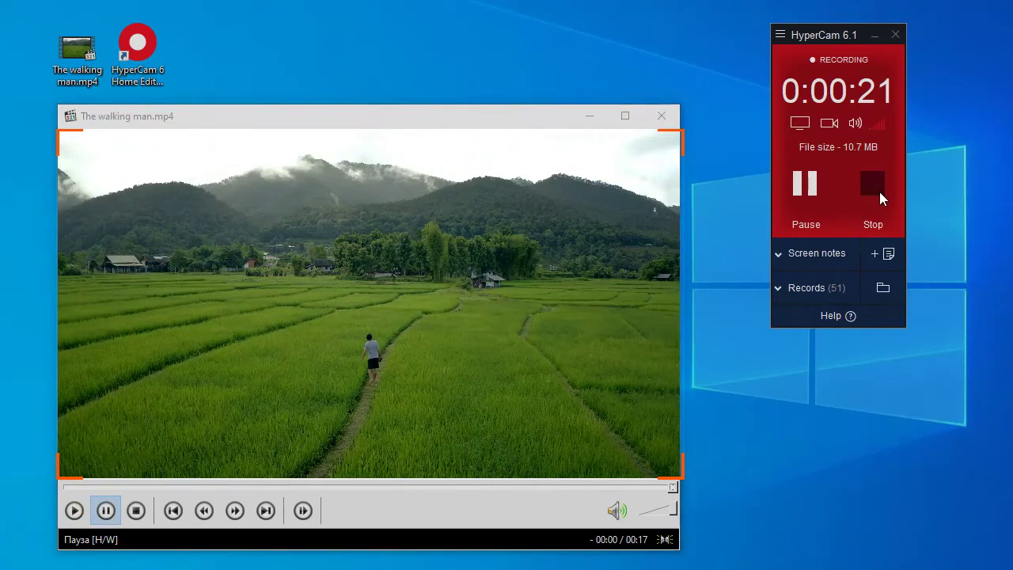
Minimize the player and add split points at 00:00:04;17, 07;17, 13;09 and 16;16
{"action": "left_click", "coordinate": [589, 116]}
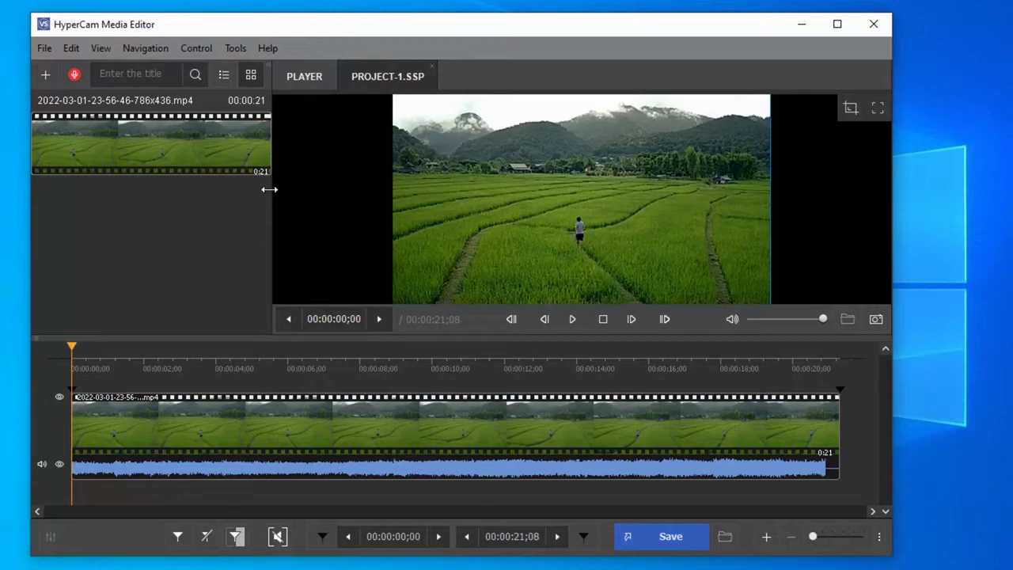
{"action": "left_click", "coordinate": [242, 452]}
{"action": "left_click", "coordinate": [179, 537]}
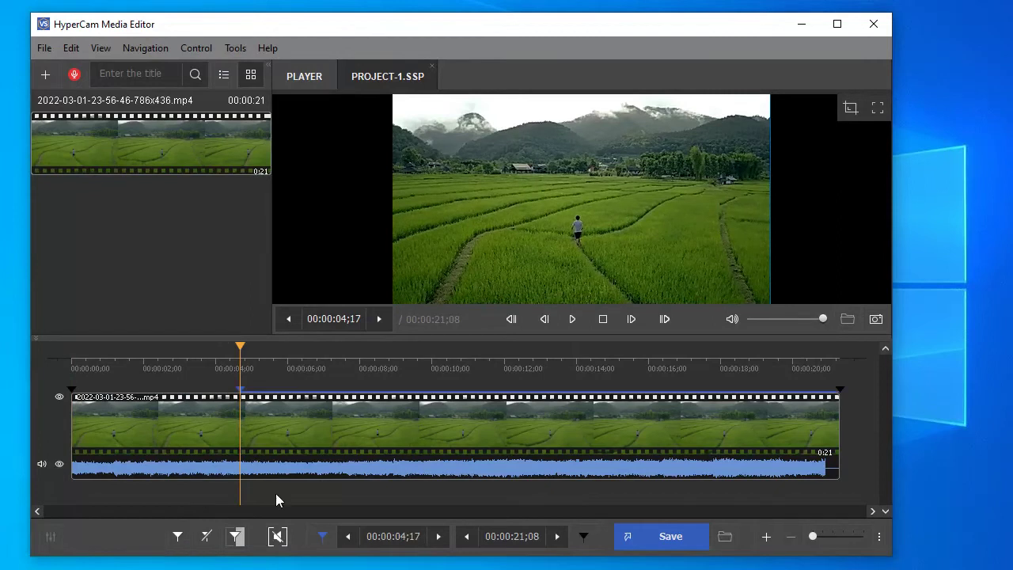
{"action": "left_click", "coordinate": [351, 465]}
{"action": "left_click", "coordinate": [179, 536]}
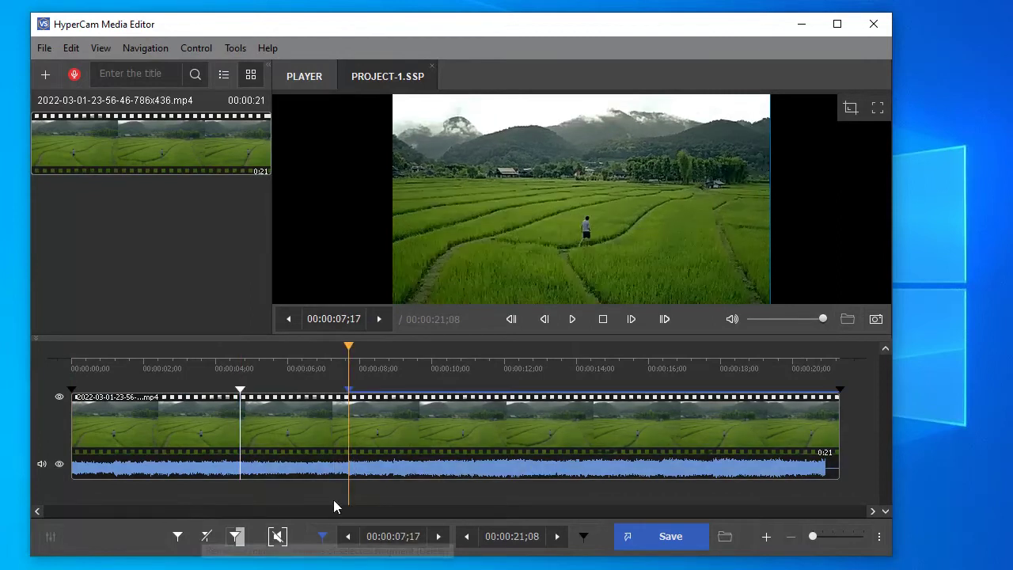
{"action": "left_click", "coordinate": [555, 467]}
{"action": "left_click", "coordinate": [179, 537]}
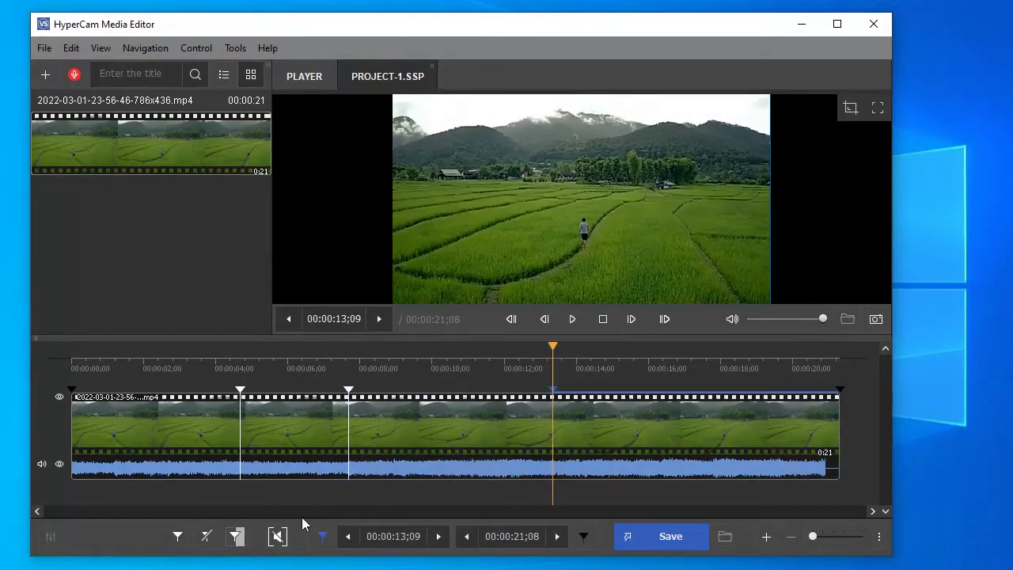
{"action": "left_click", "coordinate": [673, 444]}
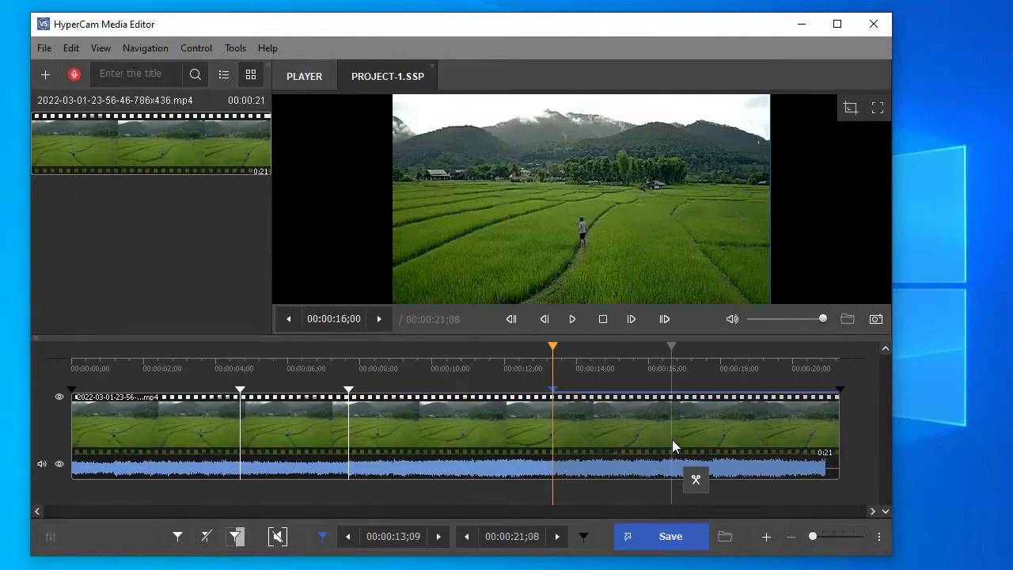
{"action": "left_click", "coordinate": [179, 536]}
Delete the 4–7 second fragment and cut out the 10;09–13;16 stretch, leaving 15;01 total
{"action": "left_click", "coordinate": [288, 476]}
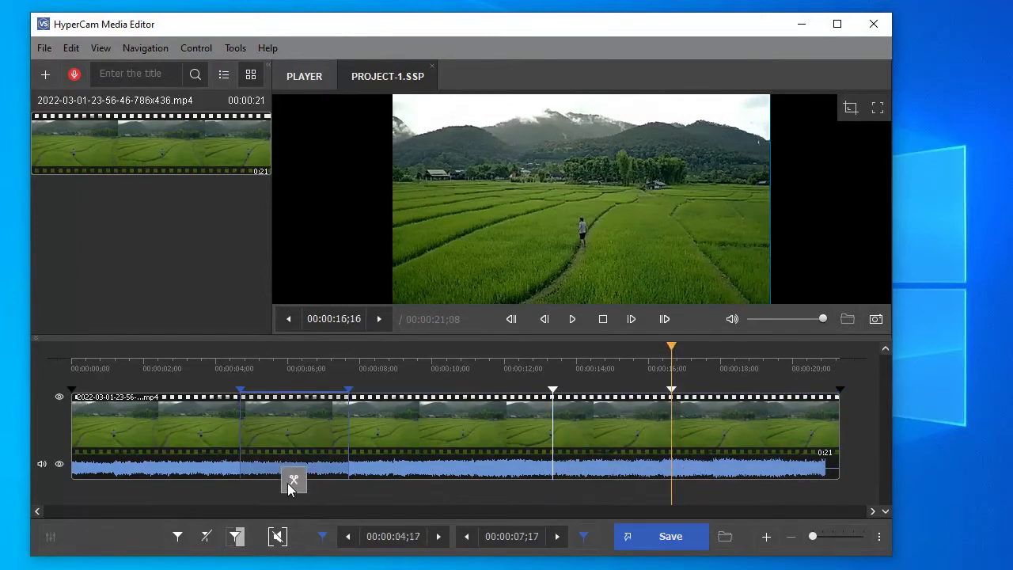
{"action": "key", "text": "Delete"}
{"action": "left_click", "coordinate": [595, 479]}
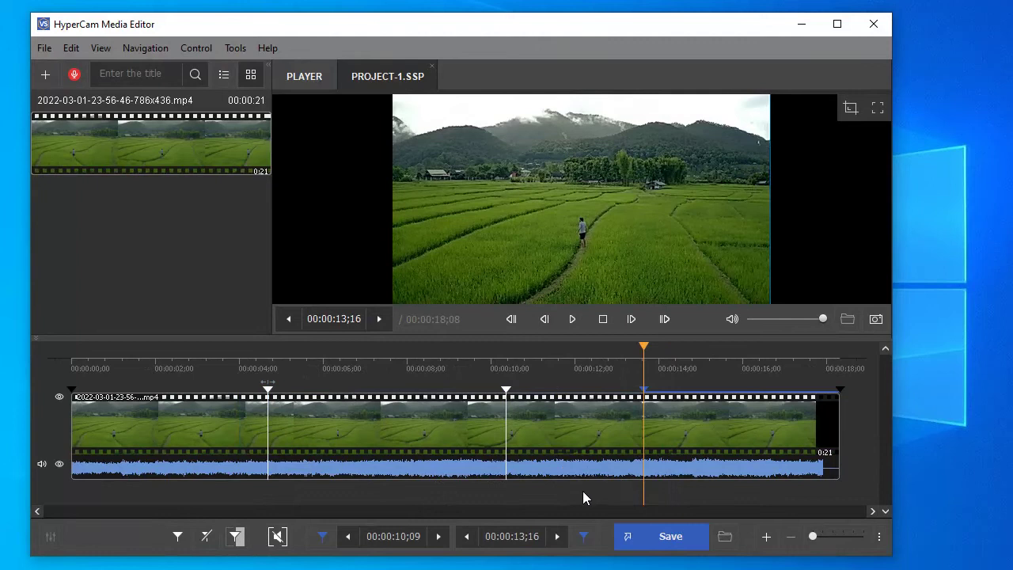
{"action": "left_click", "coordinate": [575, 479]}
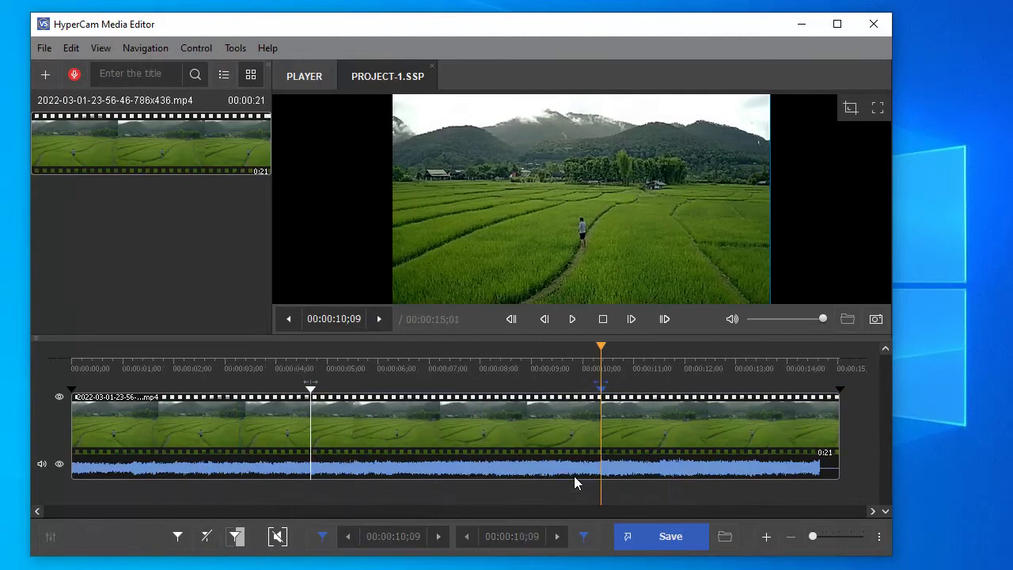
{"action": "left_click", "coordinate": [604, 503]}
{"action": "left_click", "coordinate": [669, 536]}
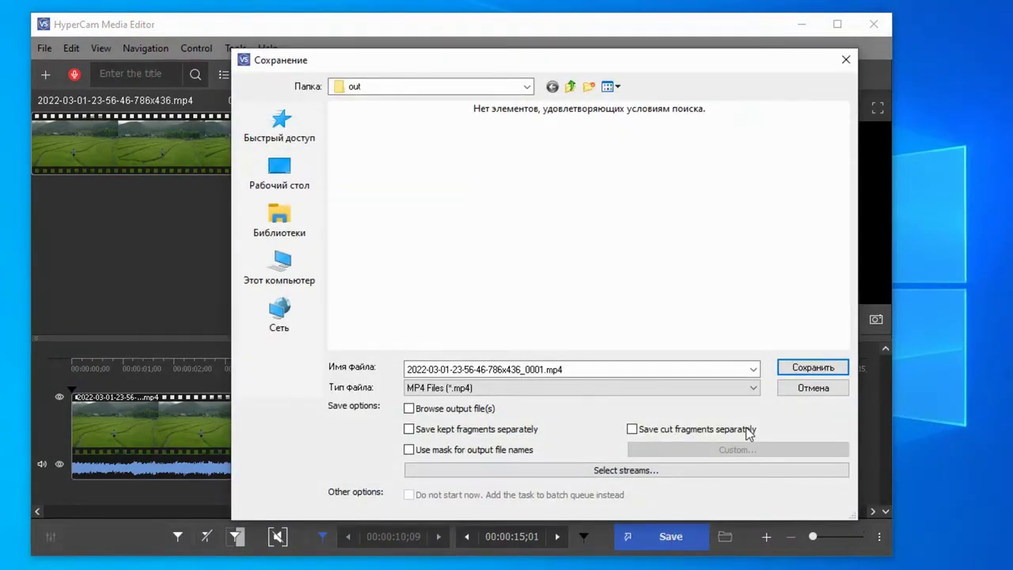
{"action": "left_click", "coordinate": [813, 368]}
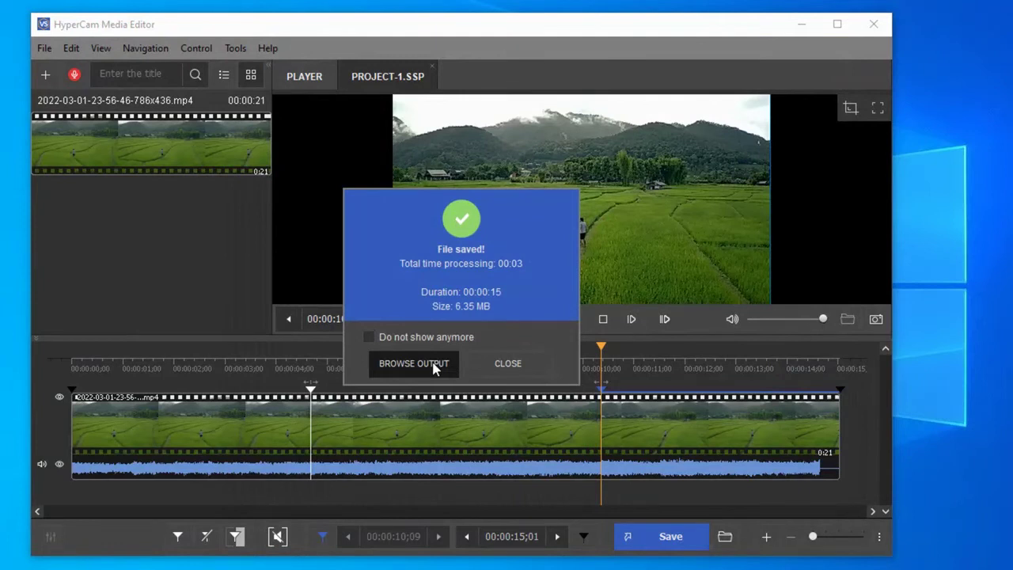
Check the saved MP4 in D:\work\out, then minimize the Explorer window
{"action": "left_click", "coordinate": [434, 369]}
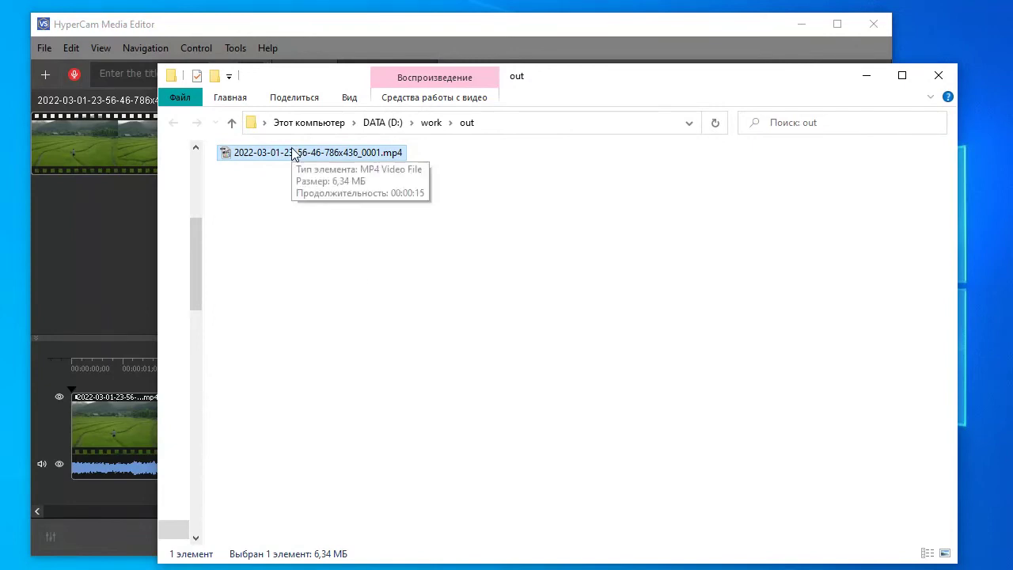
{"action": "left_click", "coordinate": [868, 75]}
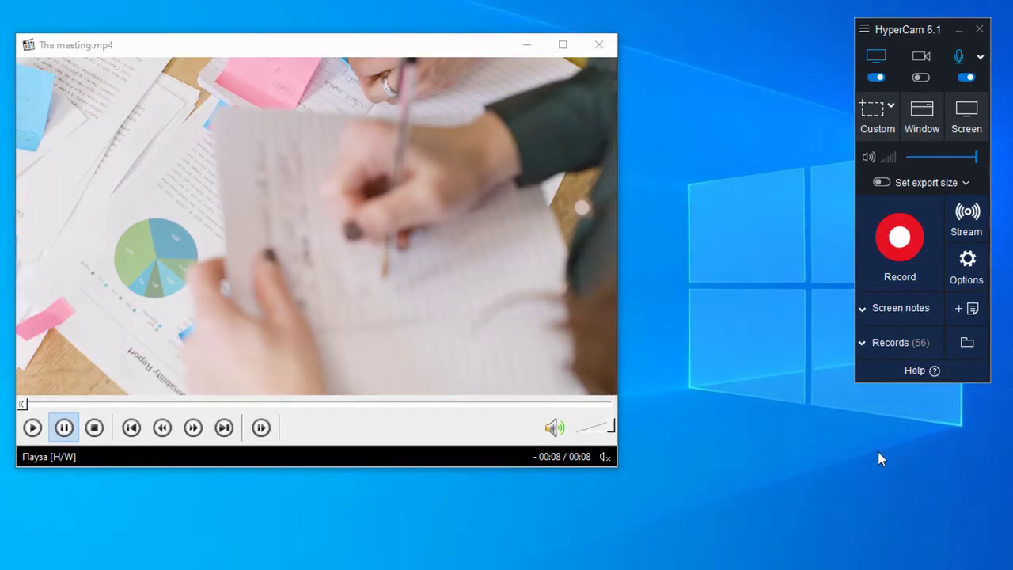
Switch on HyperCam's webcam capture and show its live webcam preview
{"action": "left_click", "coordinate": [922, 78]}
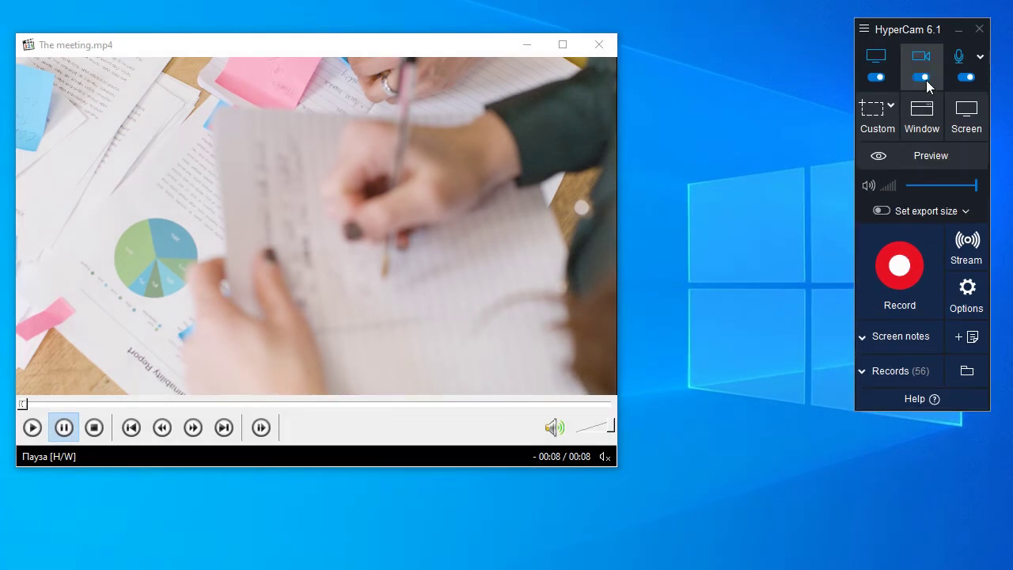
{"action": "left_click", "coordinate": [882, 156]}
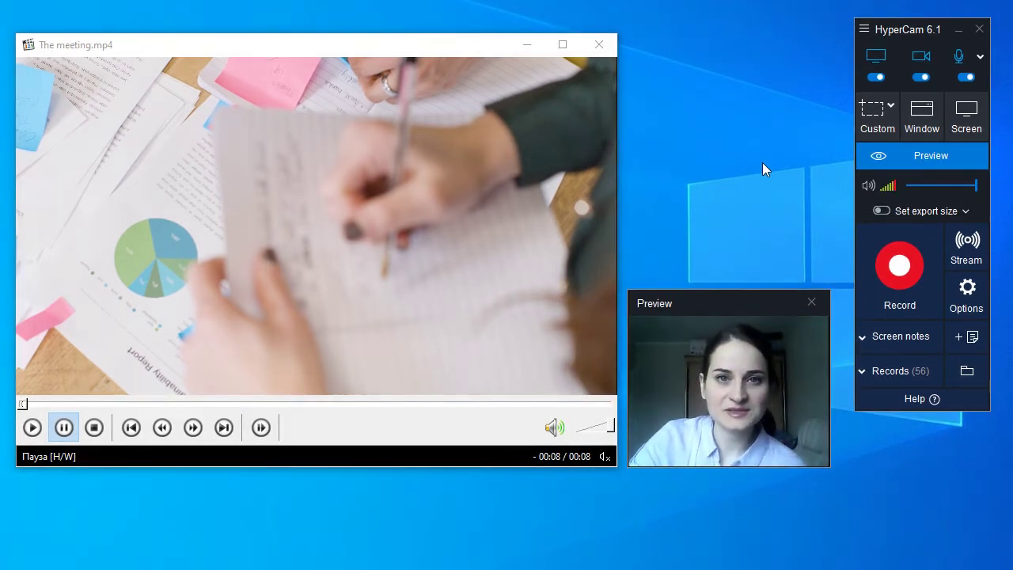
{"action": "left_click", "coordinate": [877, 119]}
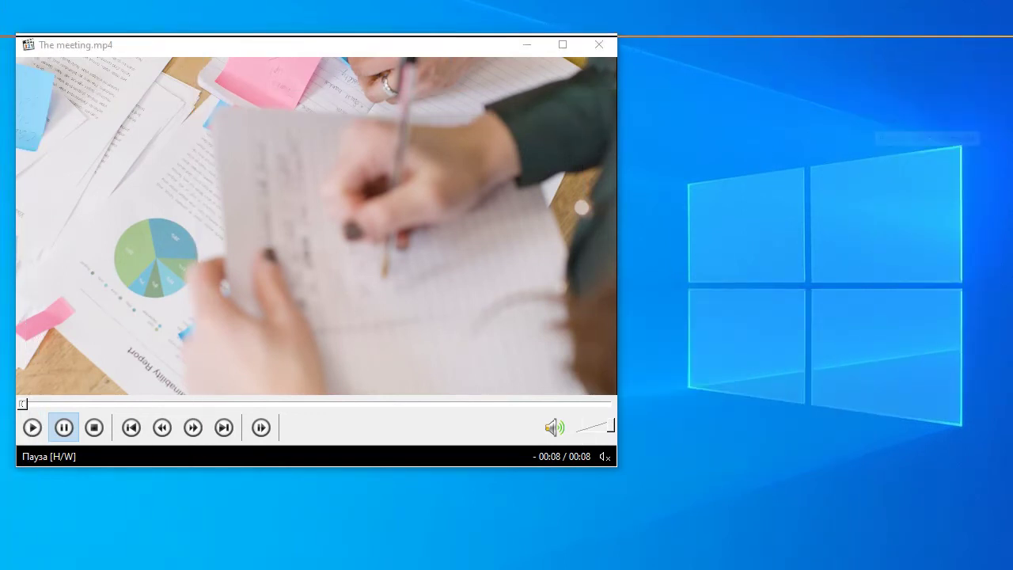
Frame The meeting.mp4 player with a custom 1062 × 556 capture region
{"action": "mouse_move", "coordinate": [11, 30]}
{"action": "left_mouse_down"}
{"action": "mouse_move", "coordinate": [787, 406]}
{"action": "mouse_move", "coordinate": [857, 471]}
{"action": "left_mouse_up"}
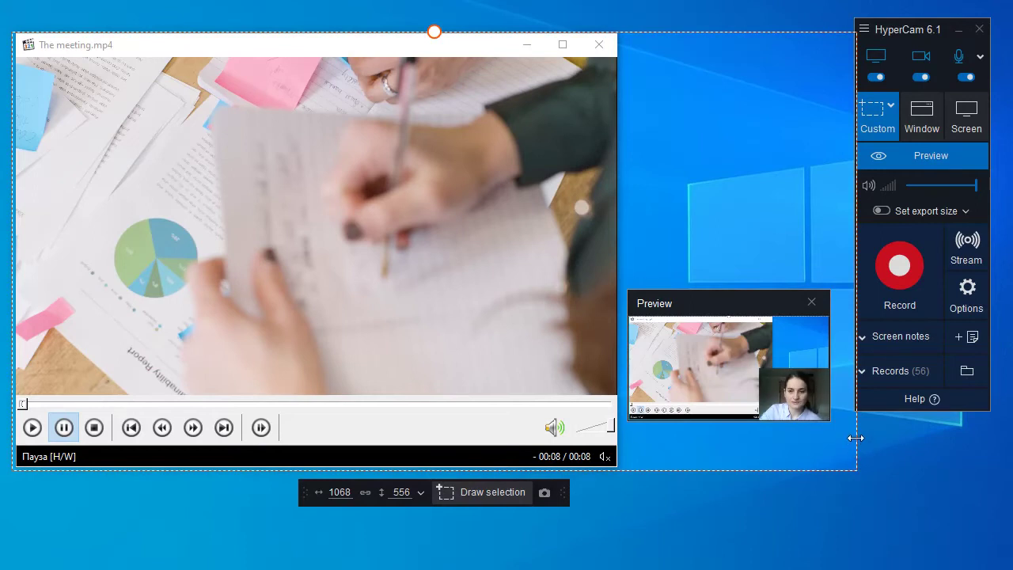
{"action": "left_click_drag", "start_coordinate": [855, 438], "coordinate": [852, 438]}
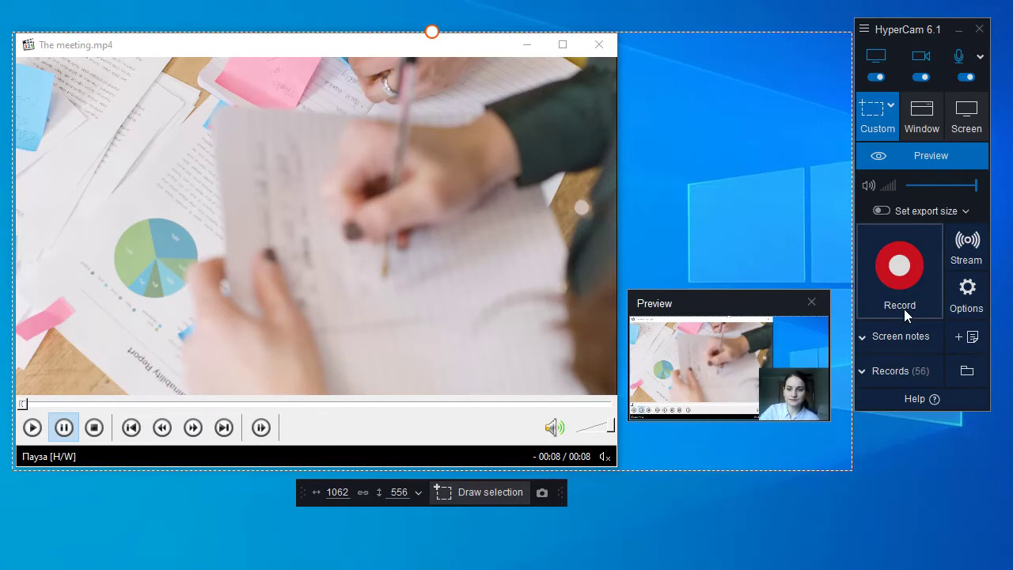
Record The meeting.mp4 playing with the webcam overlay, stopping at about 11 seconds
{"action": "left_click", "coordinate": [899, 273]}
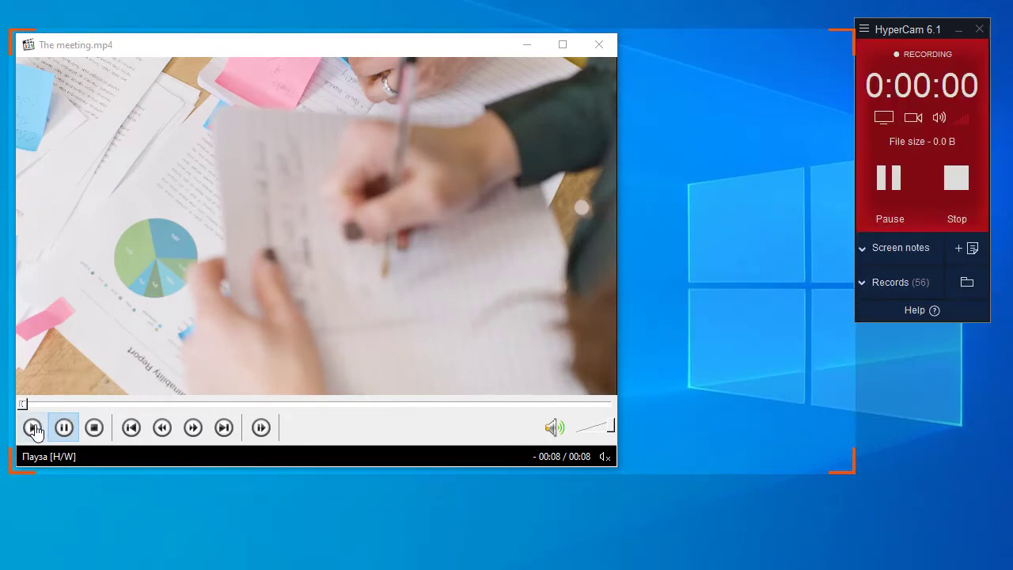
{"action": "left_click", "coordinate": [33, 428]}
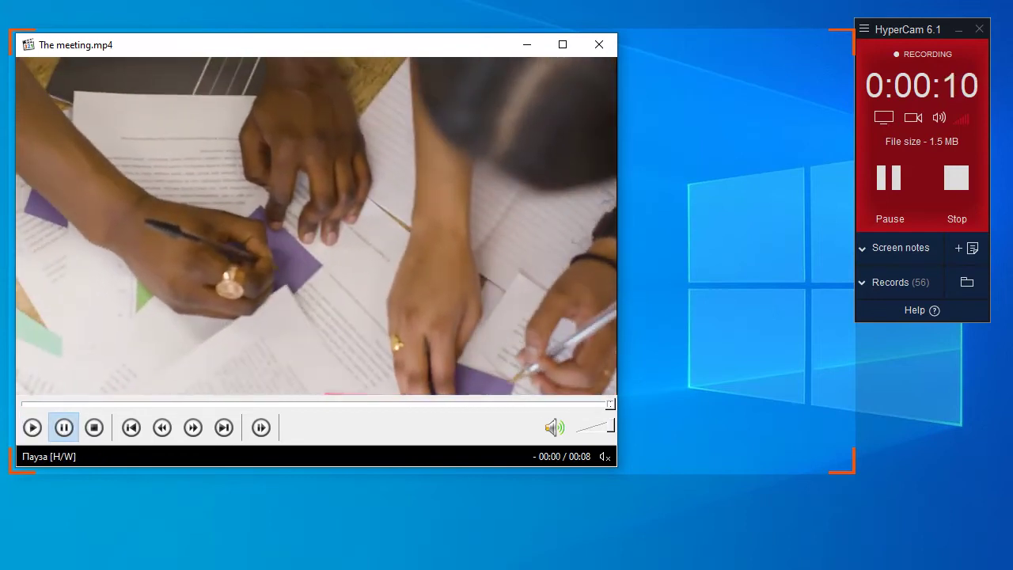
{"action": "left_click", "coordinate": [958, 180]}
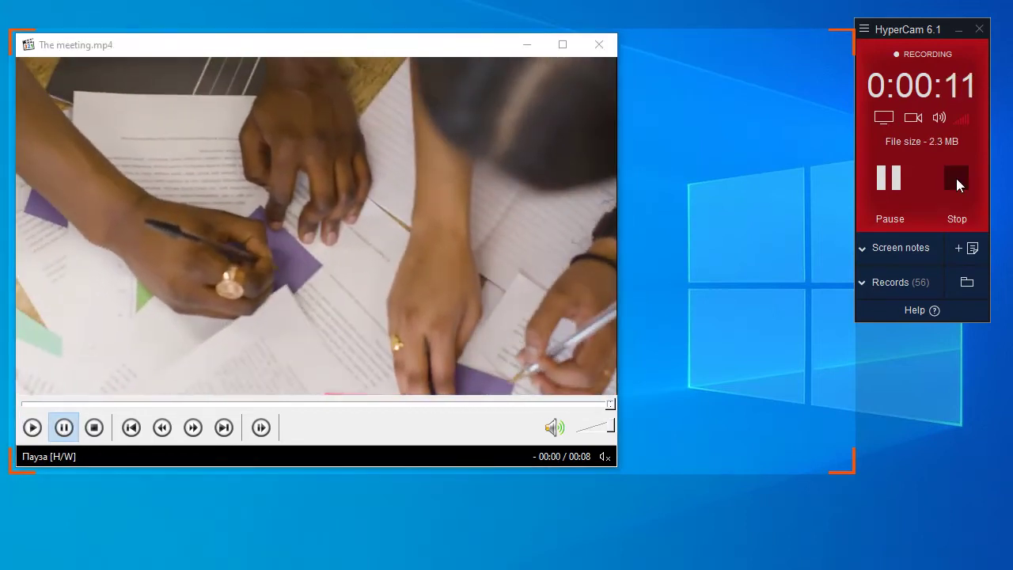